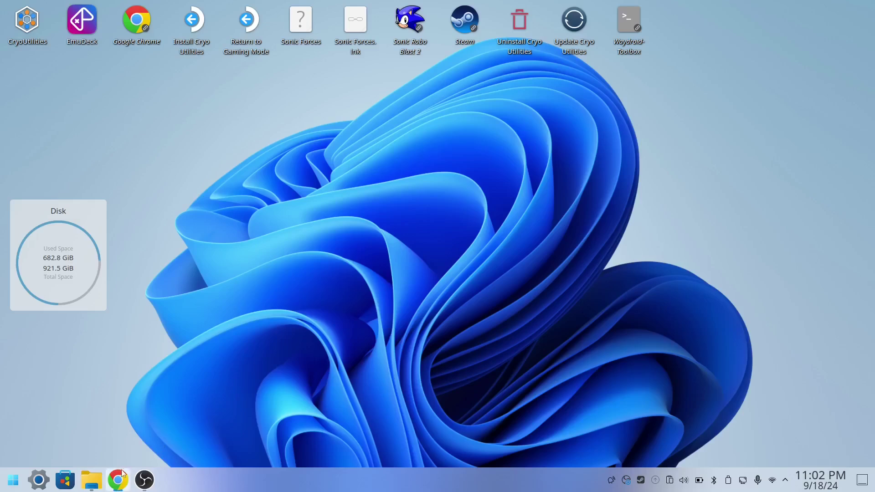
- Switch to Chrome, download the entire PMEX REMIX 0.95DX folder from Google Drive and check the recent downloads
mouse_move(144, 479)
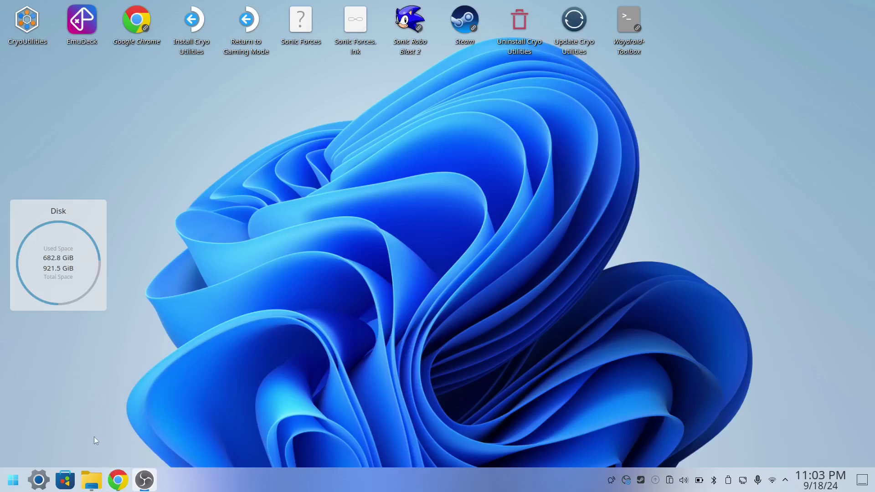
left_click(117, 477)
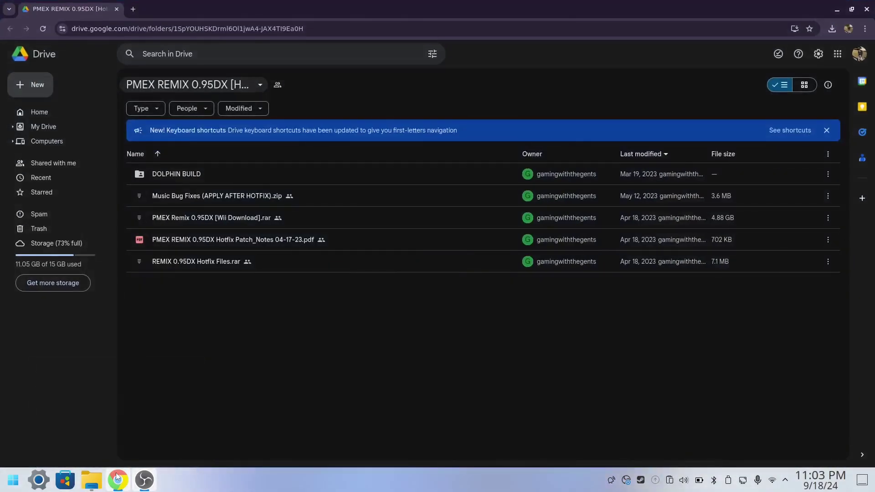
left_click(258, 85)
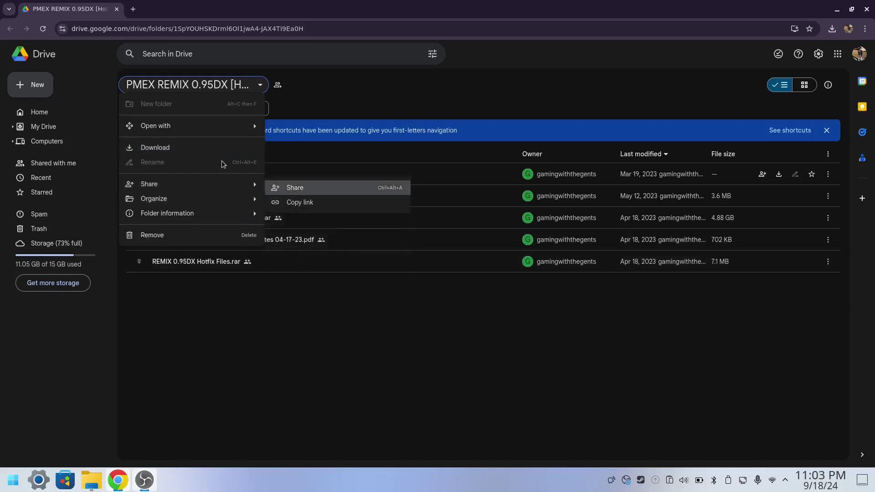
left_click(225, 293)
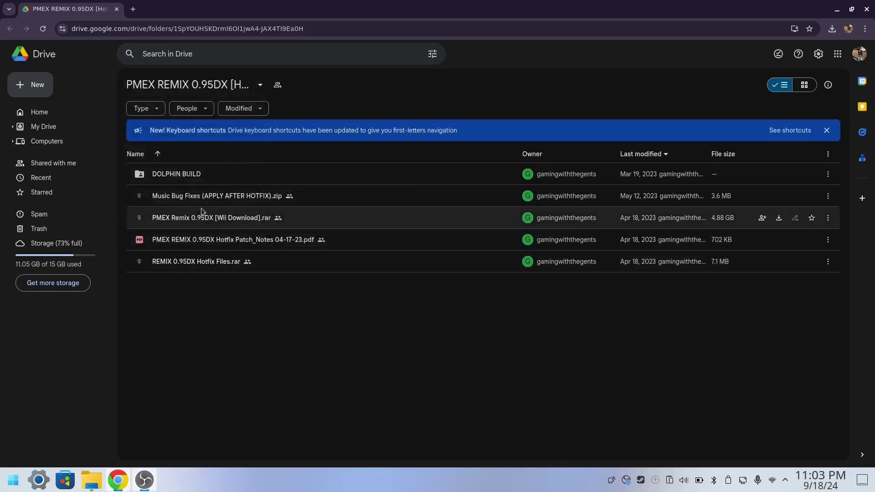
left_click(198, 85)
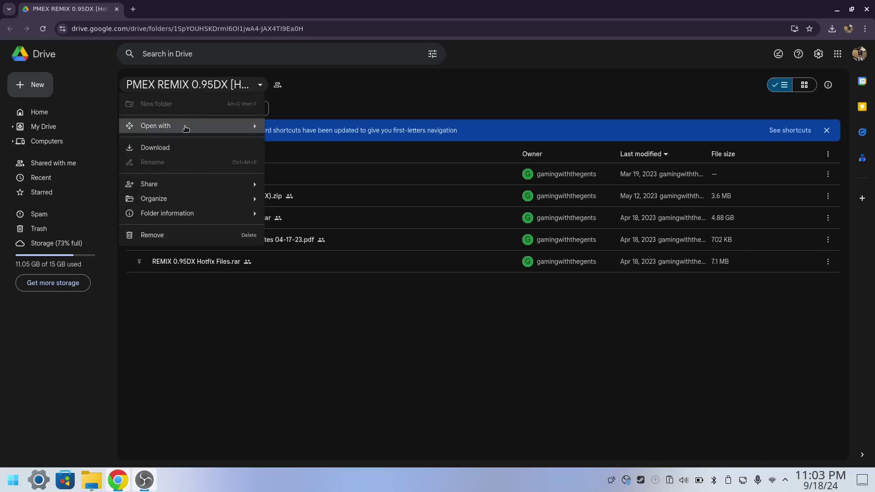
left_click(179, 146)
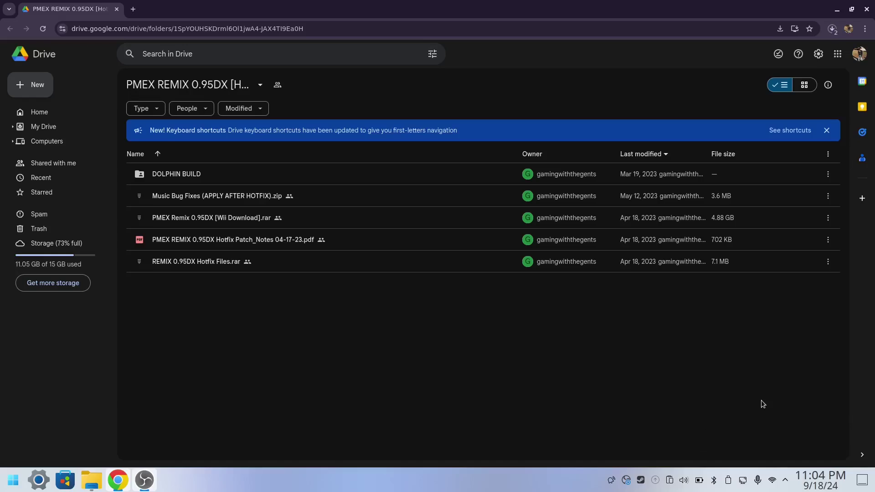
left_click(833, 29)
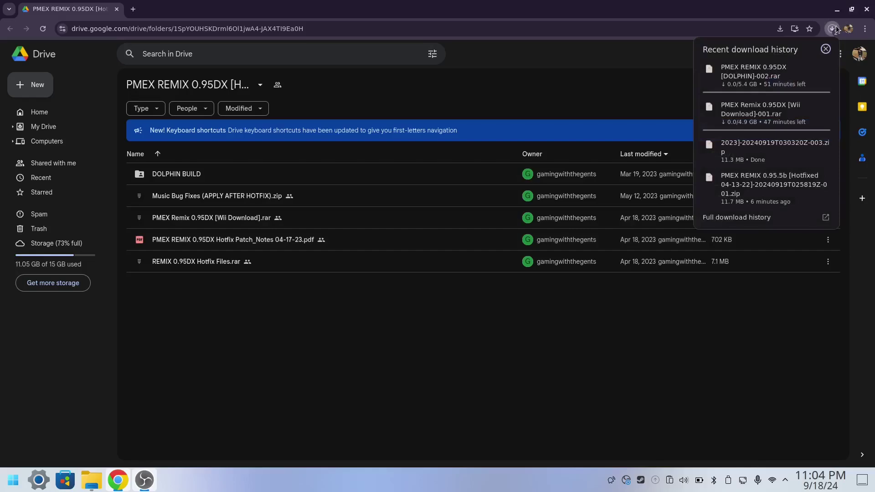
mouse_move(820, 104)
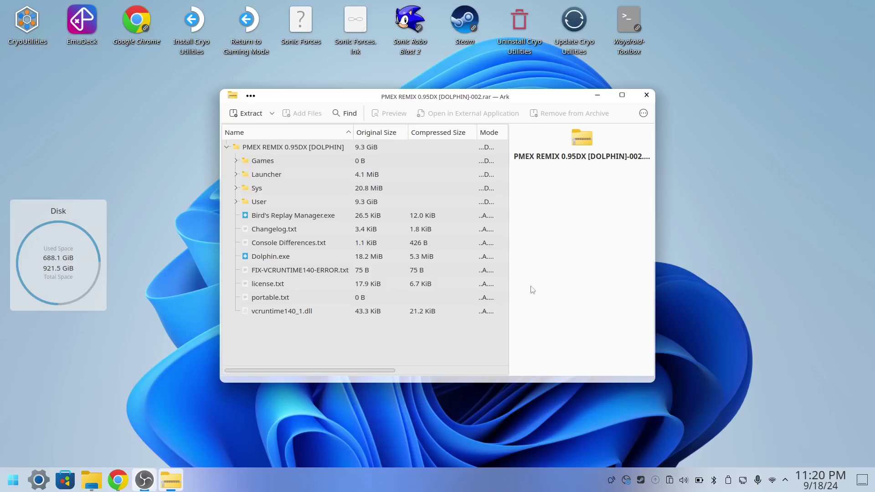
- Extract Project_Offline_Launcher.elf from the archive's Launcher/P+EX REMIX OFFLINE folder to the desktop and place its icon in open space below the icon row
double_click(270, 177)
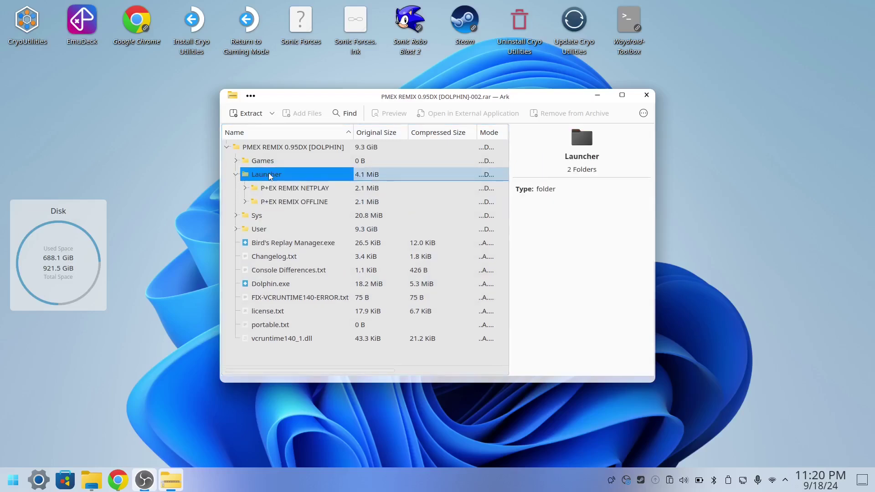
left_click(245, 202)
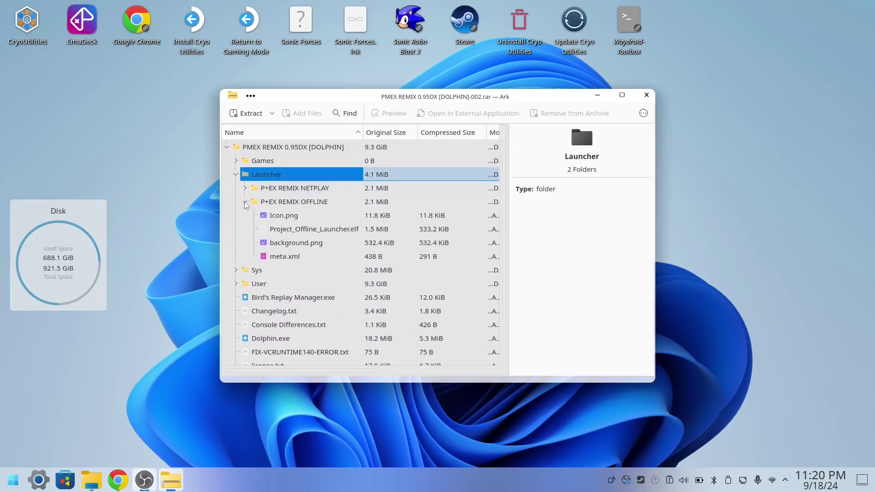
left_click(297, 230)
left_click_drag(296, 230, 174, 262)
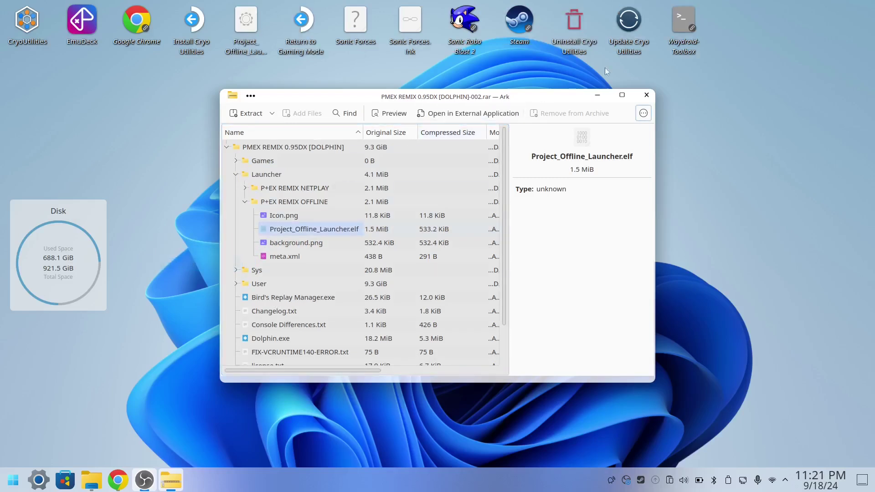
left_click(597, 95)
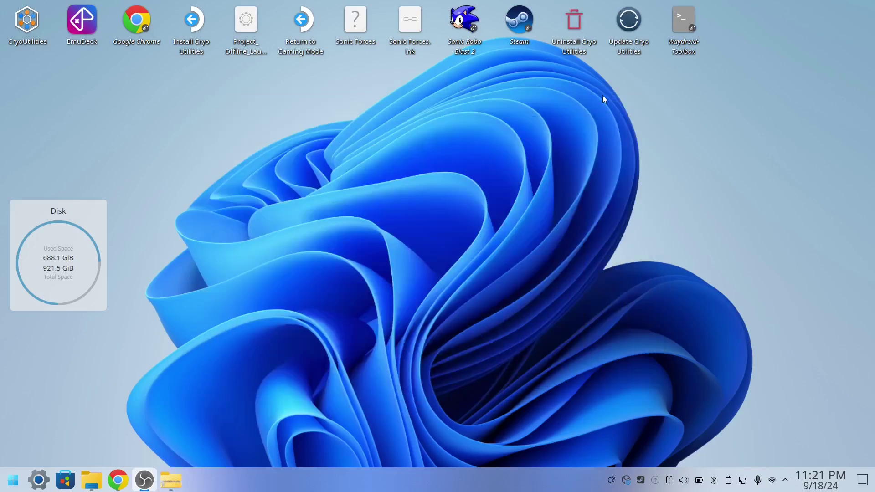
left_click_drag(259, 32, 303, 183)
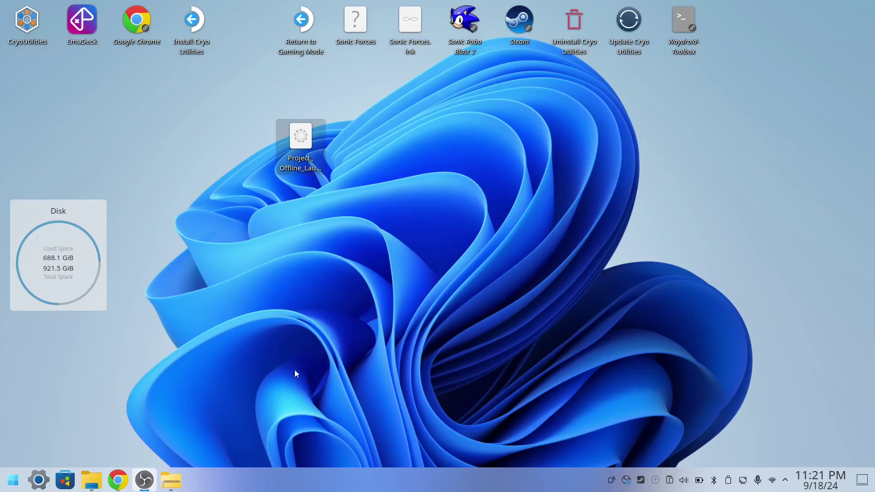
- Close the open archive, switch to the Dolphin file manager and reopen PMEX REMIX 0.95DX [DOLPHIN]-002.rar from Downloads
left_click(172, 481)
left_click(172, 482)
left_click(172, 481)
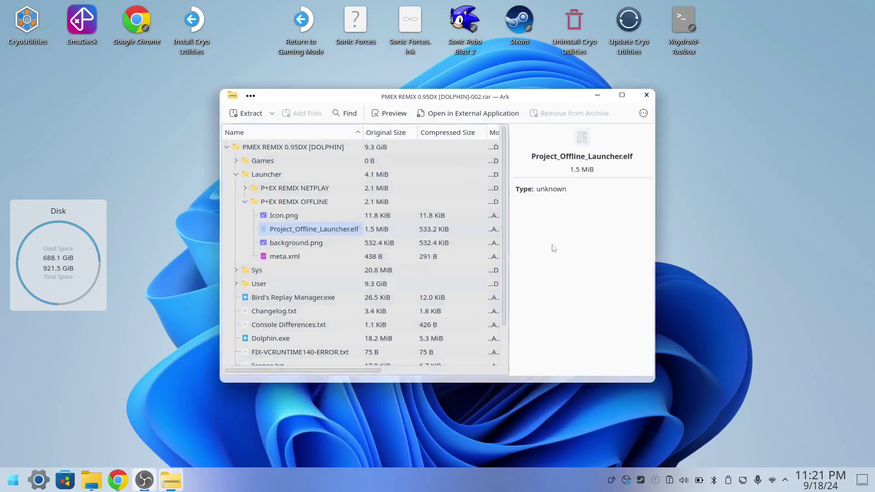
left_click(646, 95)
left_click(91, 486)
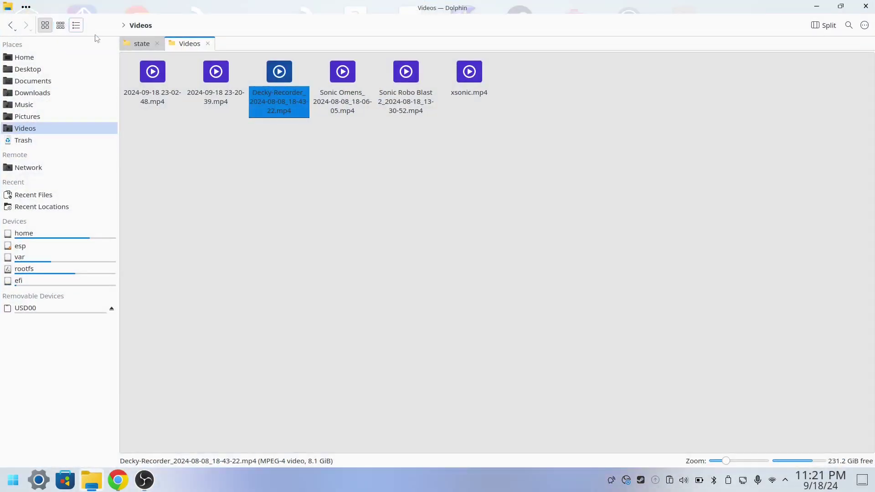
left_click(70, 94)
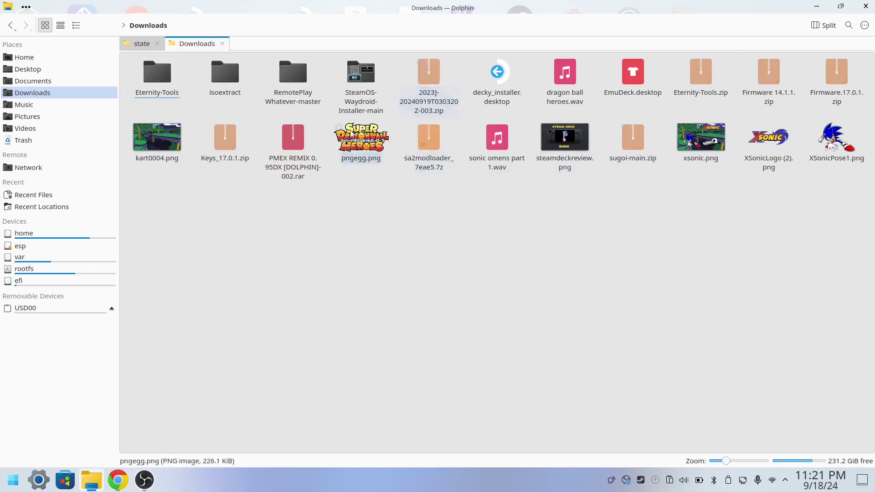
left_click(293, 139)
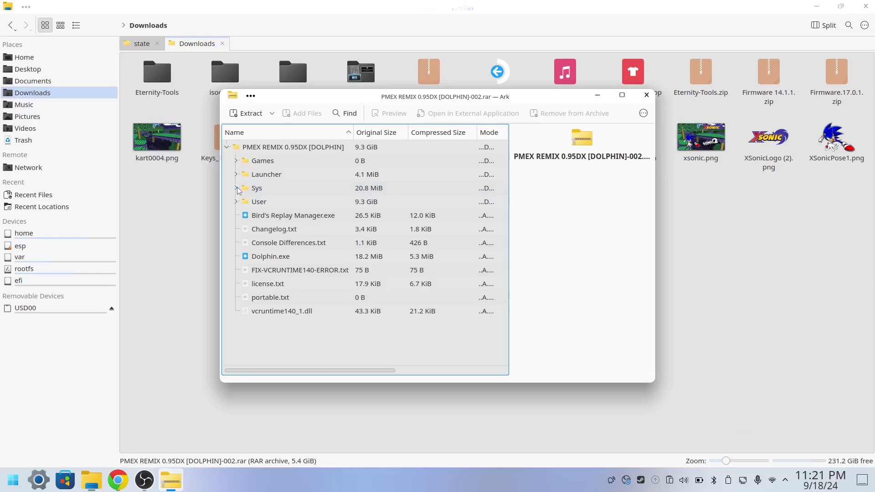
- Examine the archive's Sys folder, including the shared2 and title folders inside its Wii subfolder
left_click(236, 188)
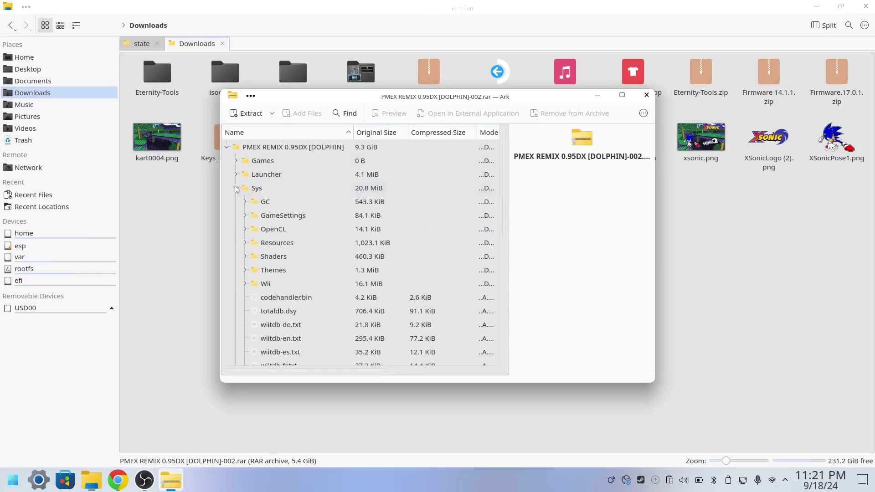
left_click(245, 284)
left_click(278, 242, "shift")
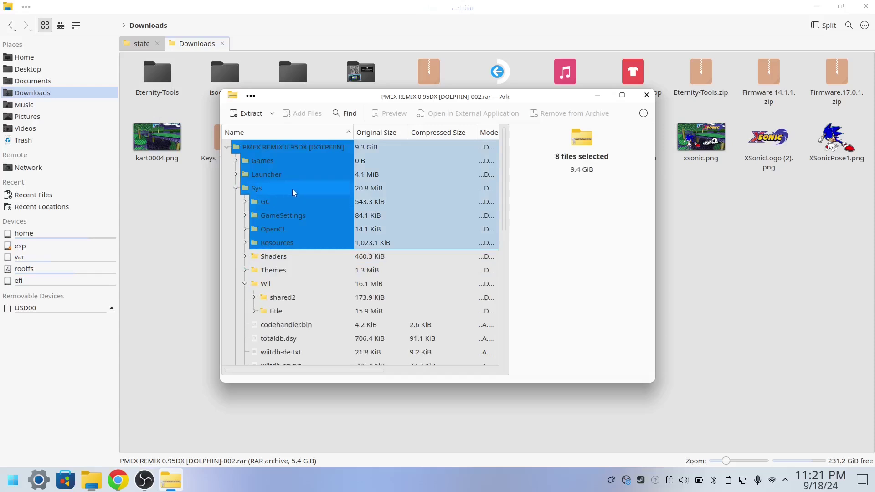
left_click(245, 284)
left_click(245, 284)
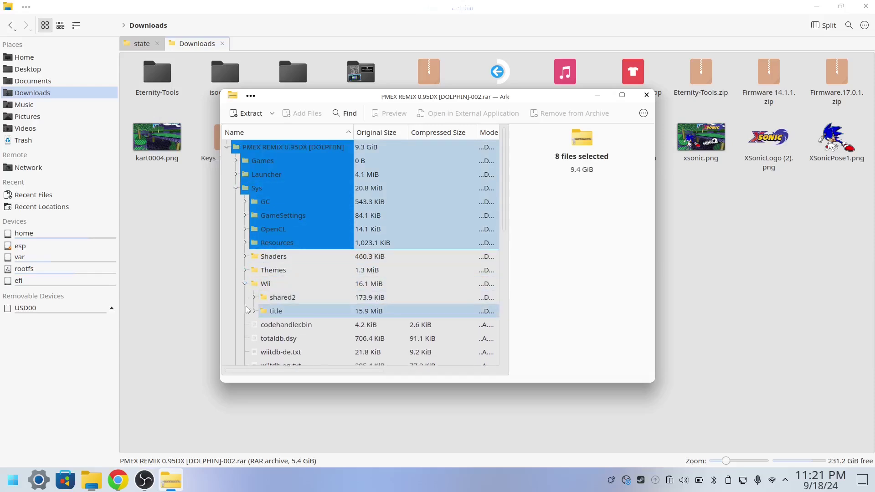
left_click(254, 298)
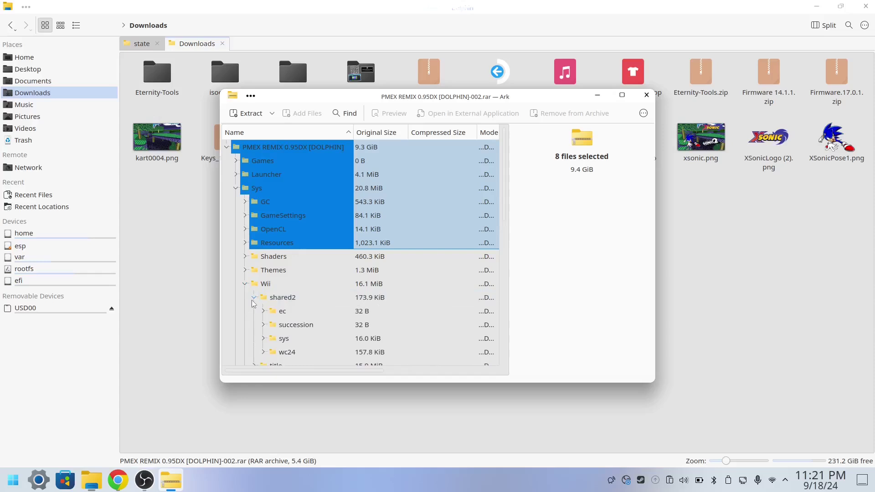
left_click(253, 298)
left_click(254, 312)
left_click(245, 284)
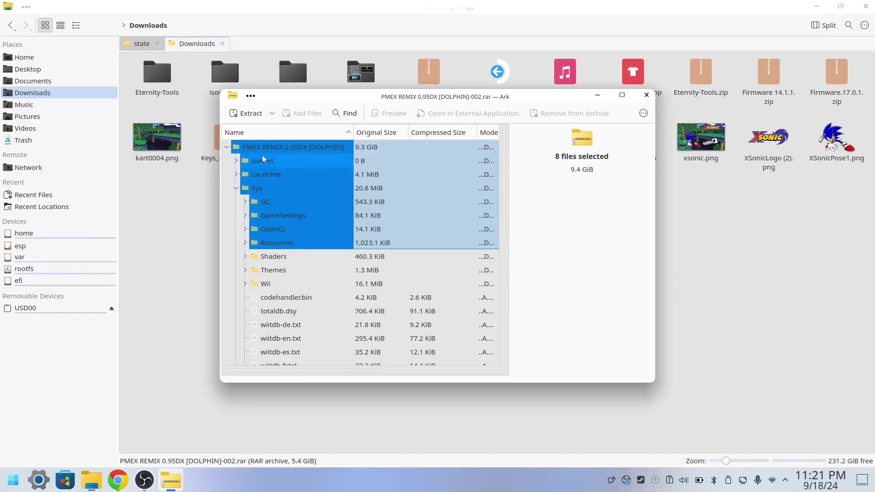
- Examine the archive's Games and Launcher folders, including the contents of P+EX REMIX OFFLINE, and close the archive
left_click(235, 160)
left_click(235, 161)
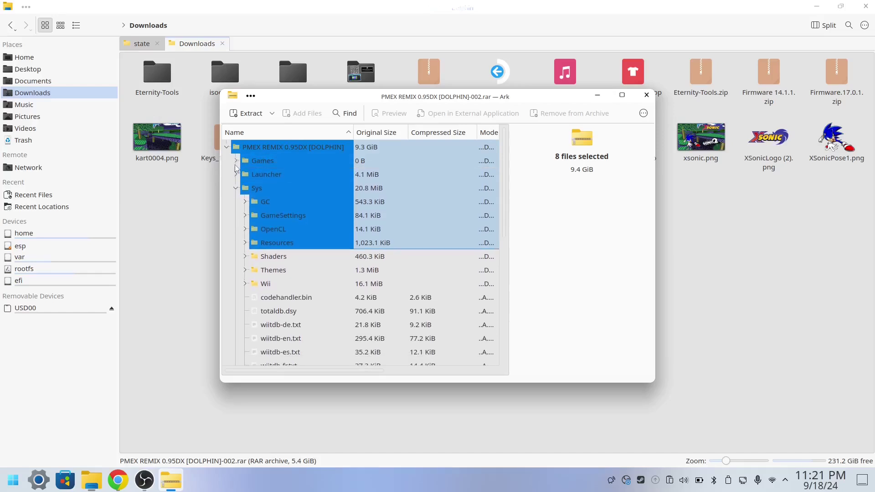
left_click(234, 174)
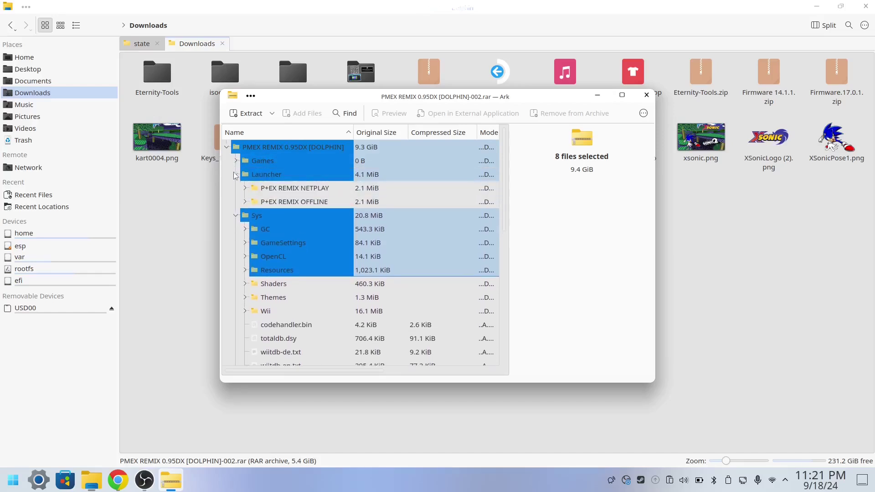
left_click(245, 202)
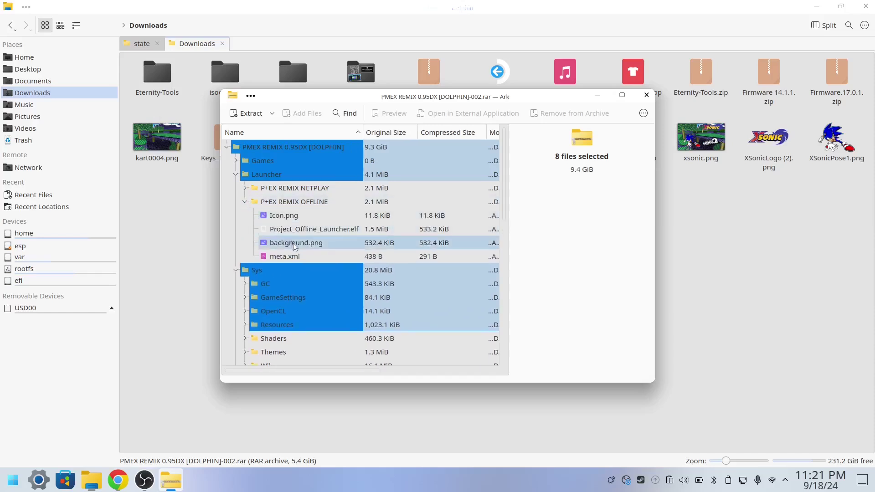
left_click(236, 270)
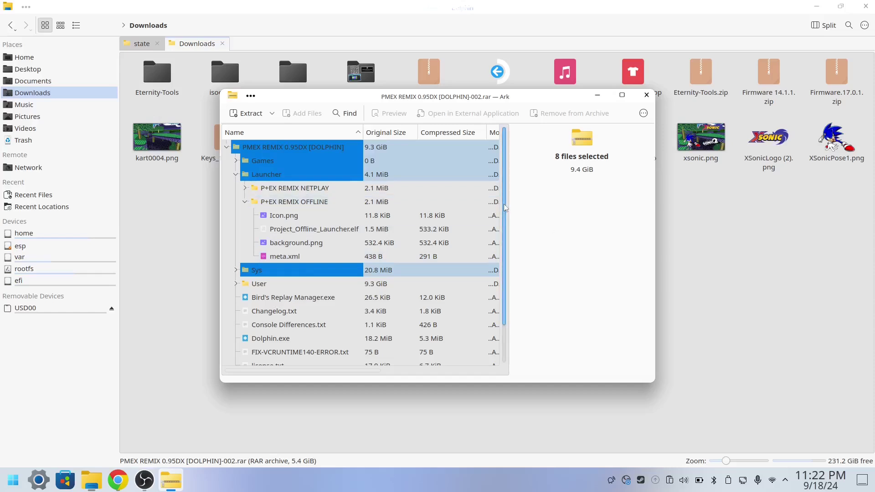
left_click(495, 215)
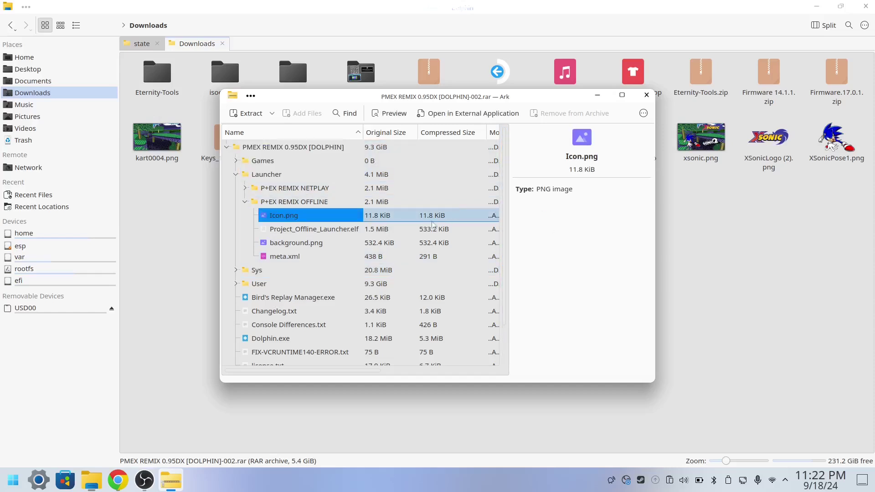
left_click(245, 201)
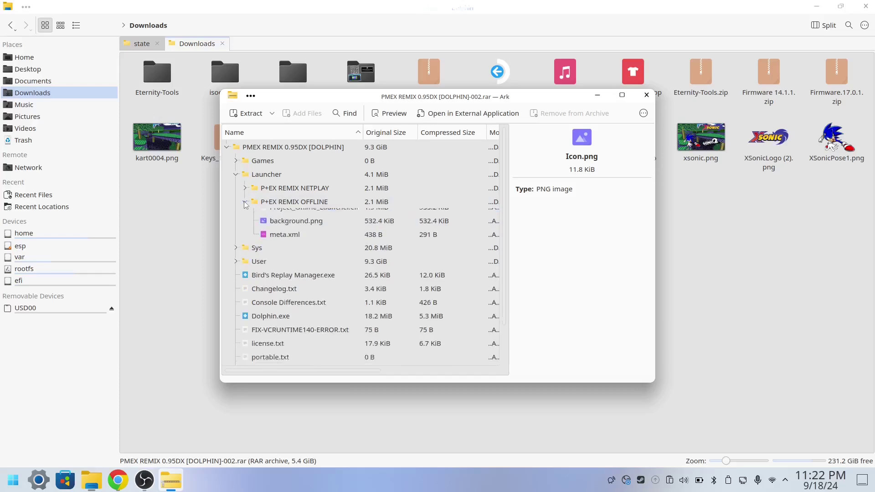
left_click(235, 175)
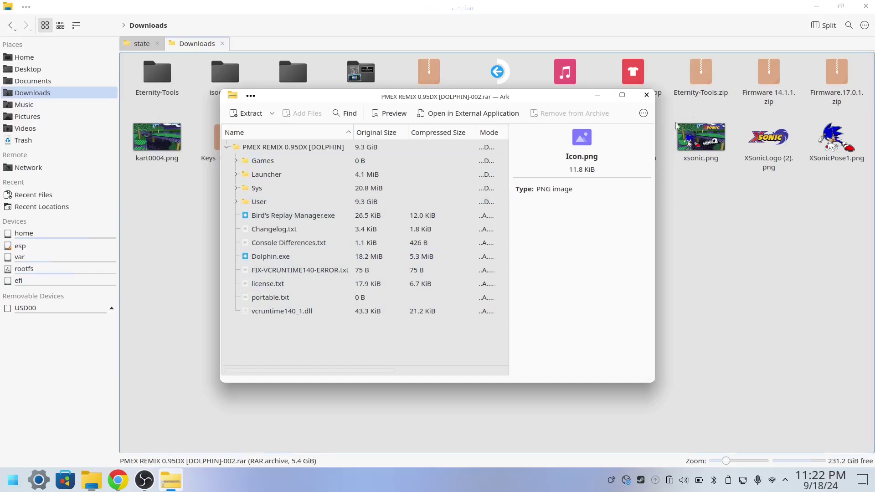
left_click(646, 95)
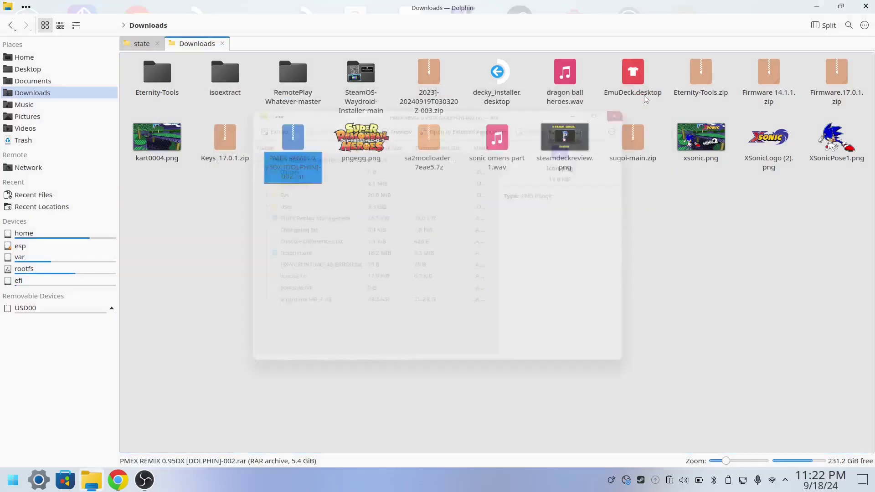
- Show the Desktop folder's contents in the file manager
left_click(815, 6)
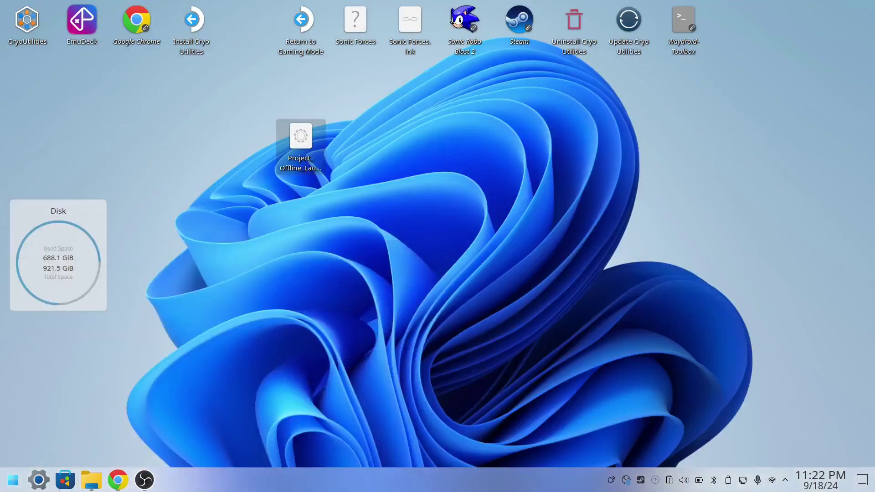
left_click(92, 480)
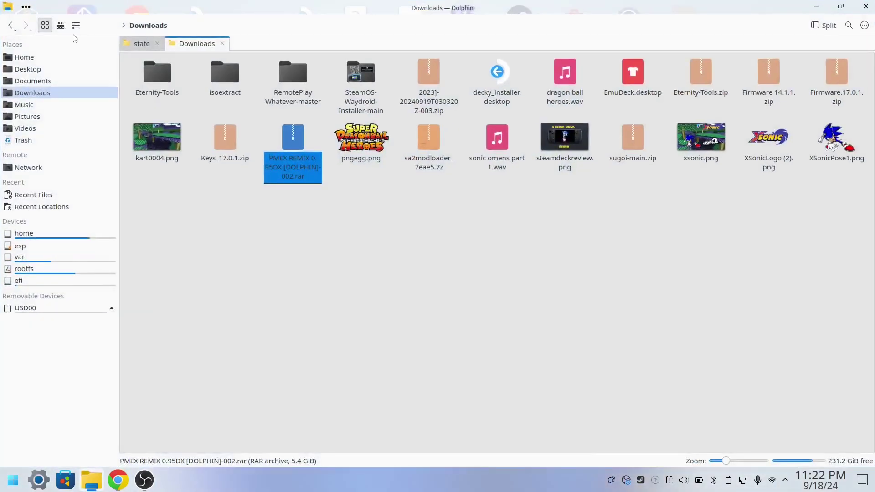
left_click(55, 69)
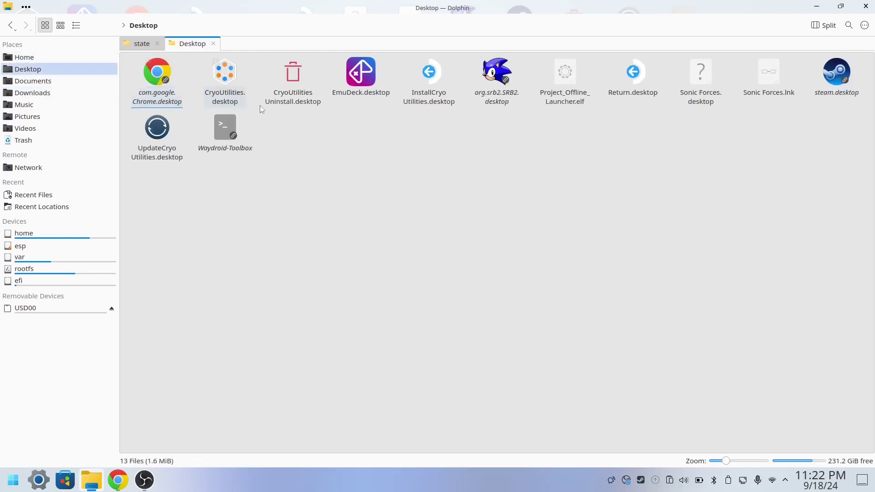
left_click_drag(557, 85, 466, 152)
left_click_drag(443, 157, 267, 173)
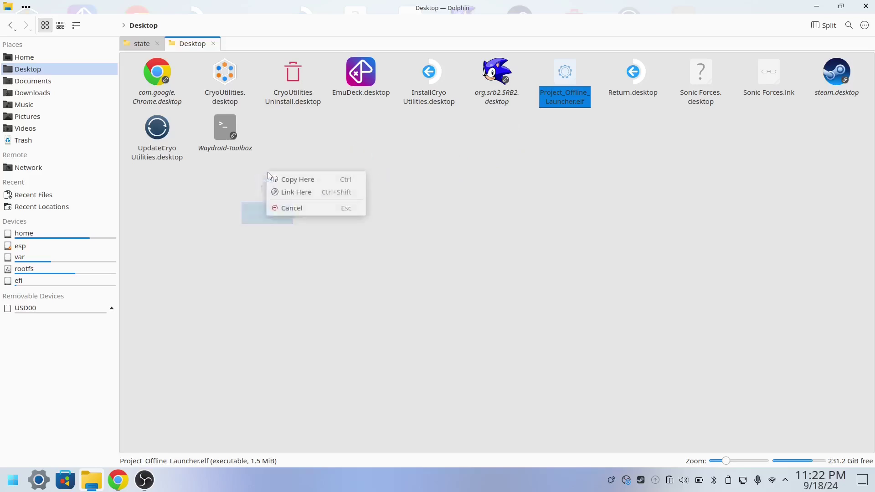
key("Escape")
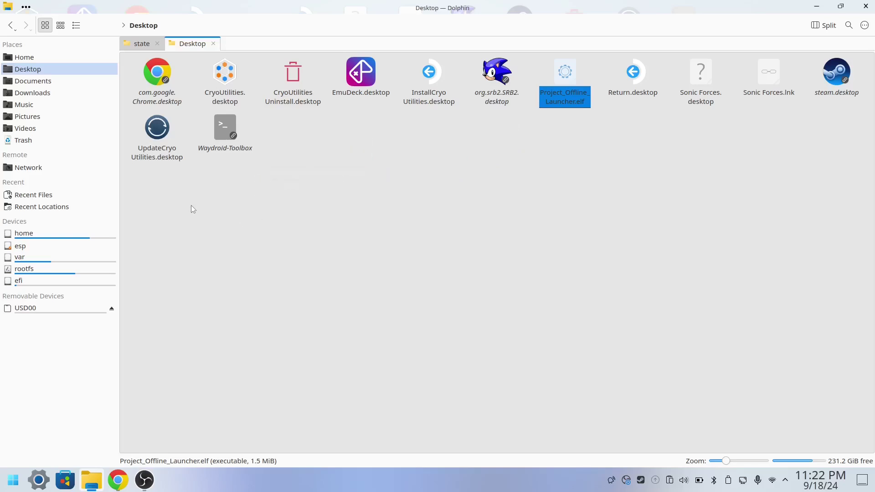
- Open the wii ROM folder under Home > Emulation > roms in the first file manager tab
left_click(148, 46)
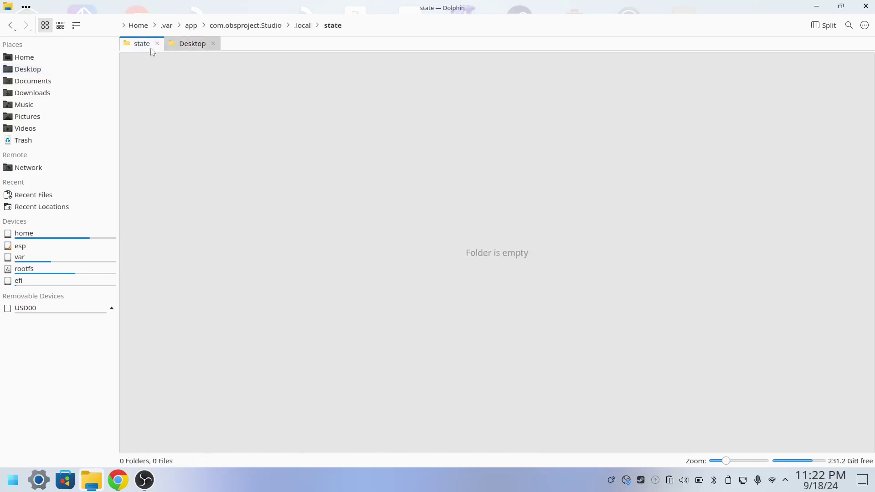
left_click(234, 28)
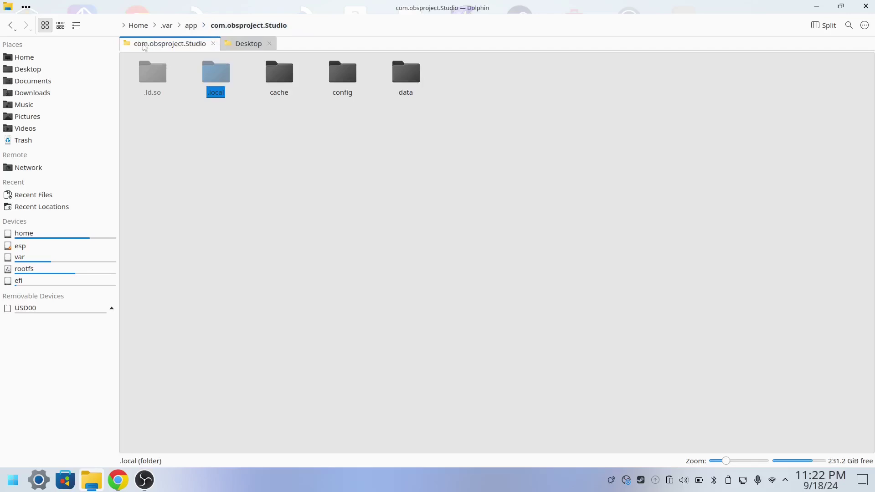
left_click(116, 60)
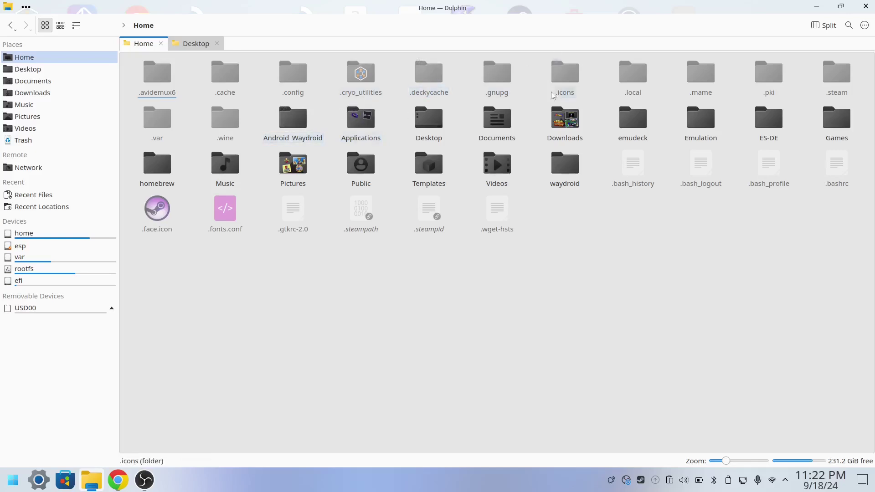
double_click(699, 121)
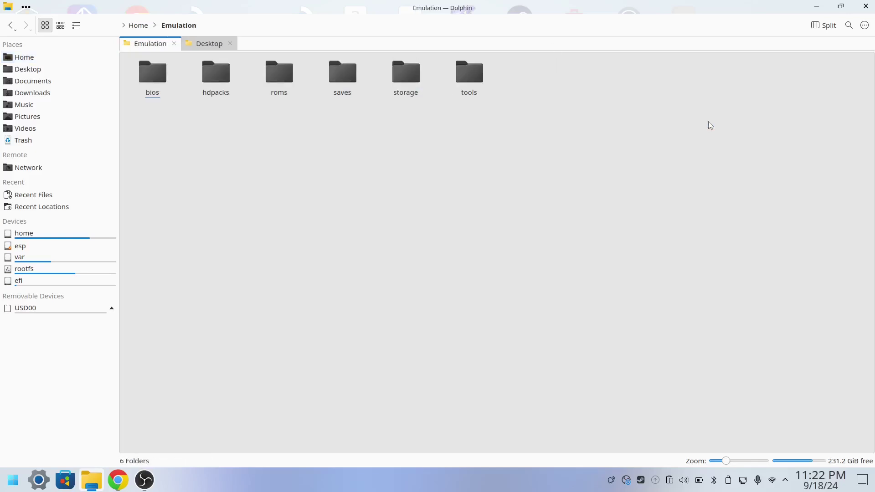
double_click(279, 75)
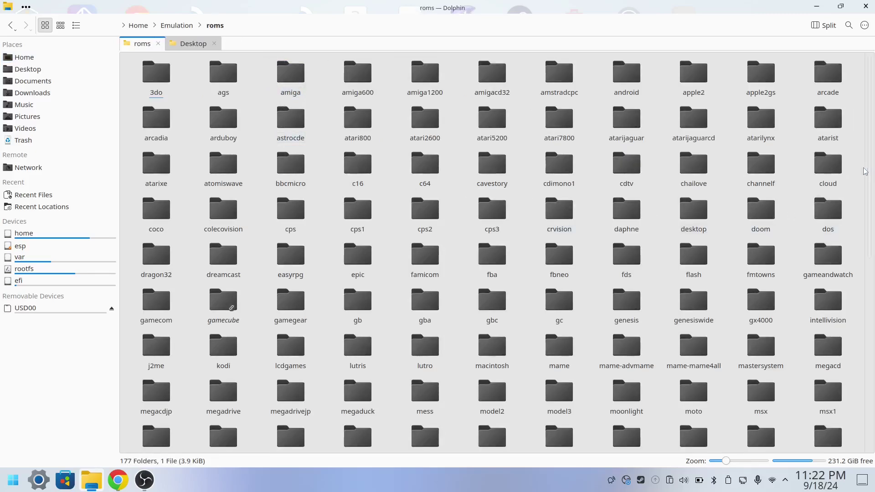
left_click_drag(871, 126, 873, 364)
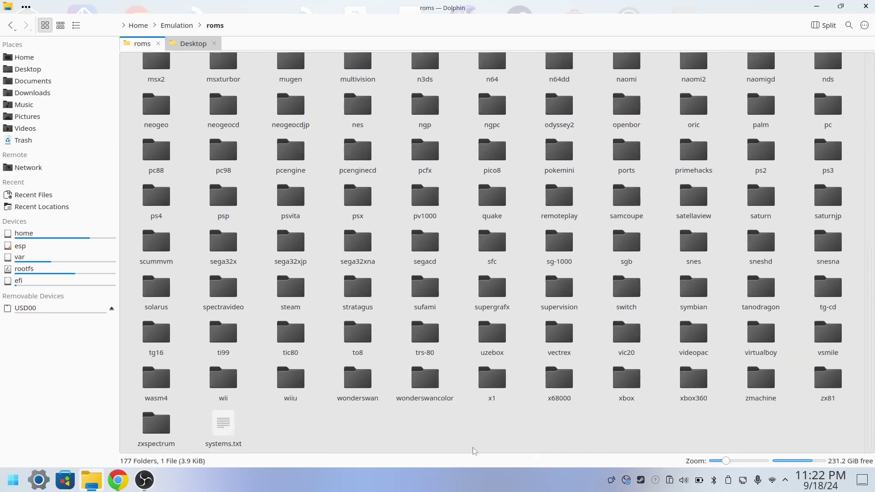
left_click(224, 380)
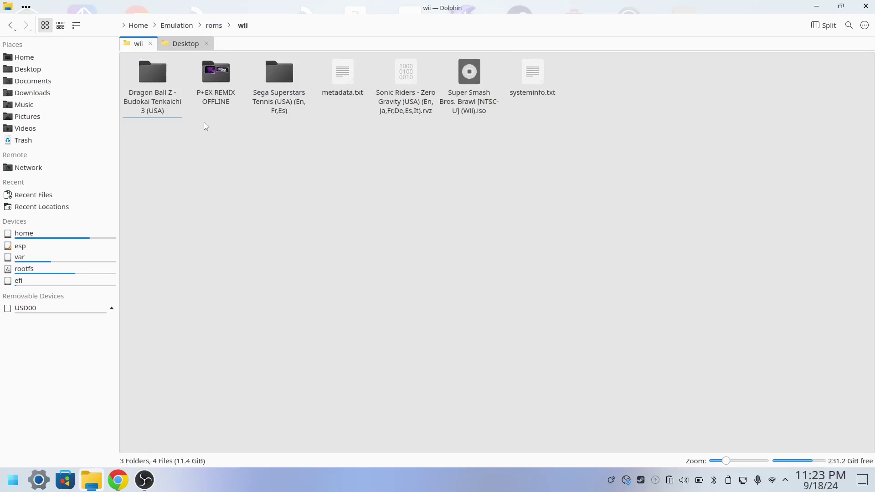
- Examine the P+EX REMIX OFFLINE folder's files and return to the wii folder
left_click(215, 73)
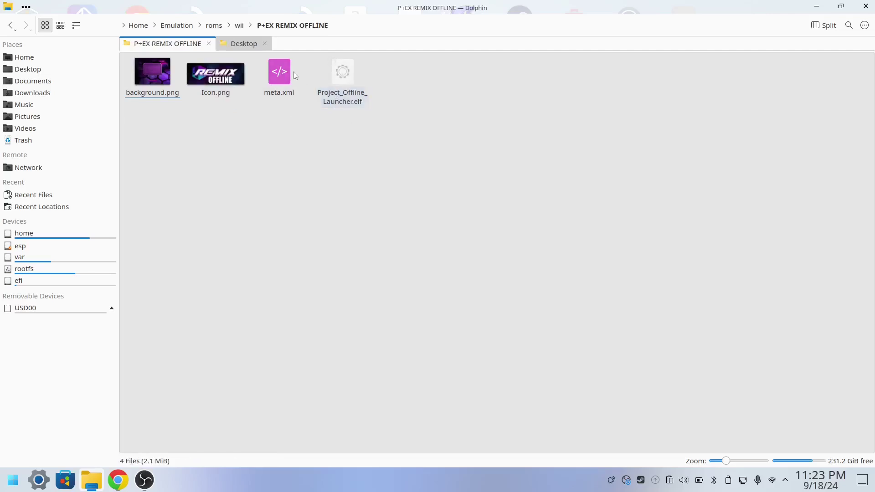
left_click(240, 26)
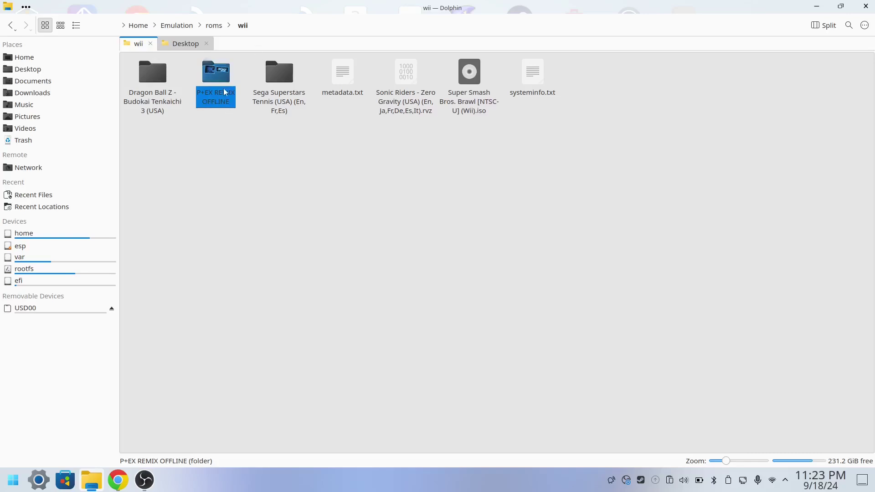
left_click(531, 28)
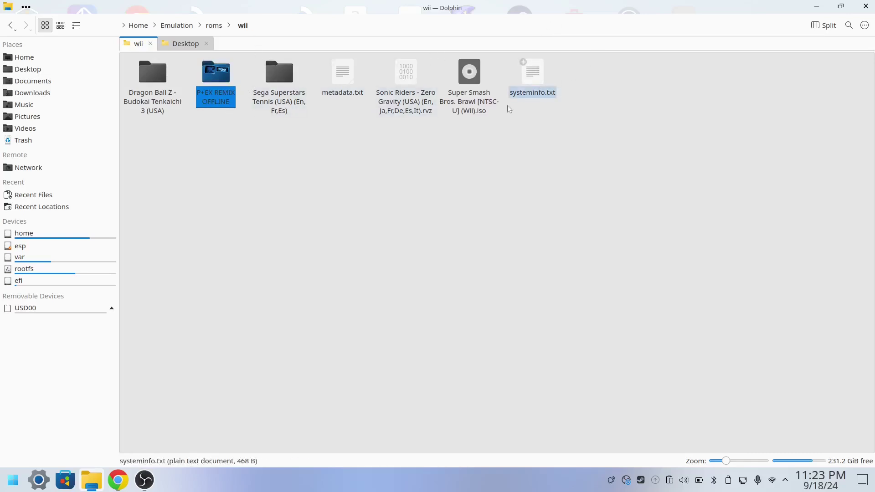
- Minimize the file manager and remove the Project_Offline_Launcher file from the desktop
left_click(815, 6)
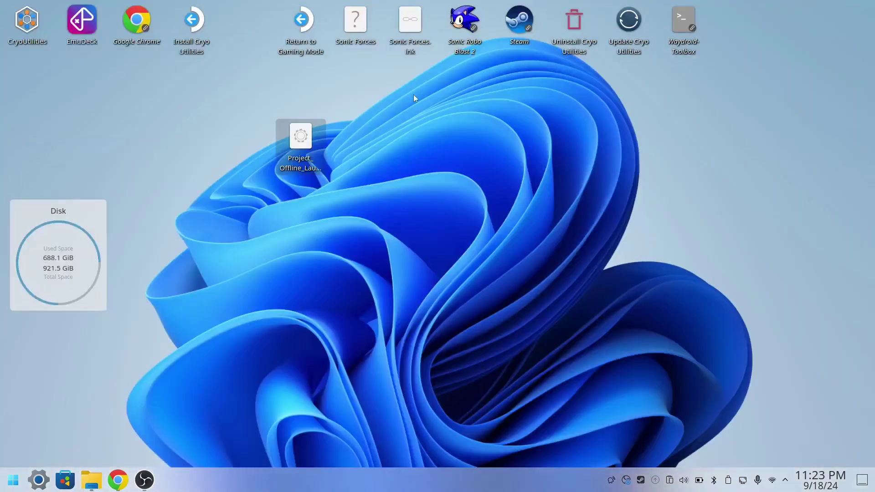
right_click(288, 146)
left_click(326, 208)
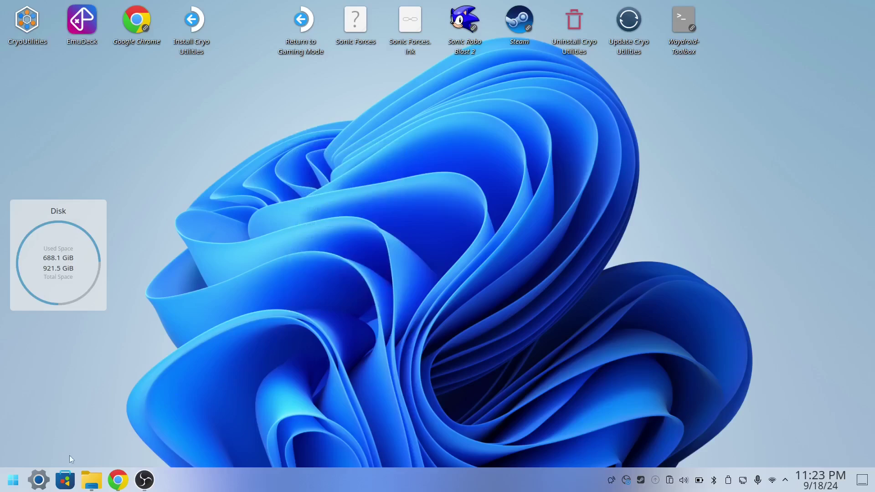
- Launch Steam-ROM-Manager AppImage from the installed games and agree to exit Steam
left_click(13, 479)
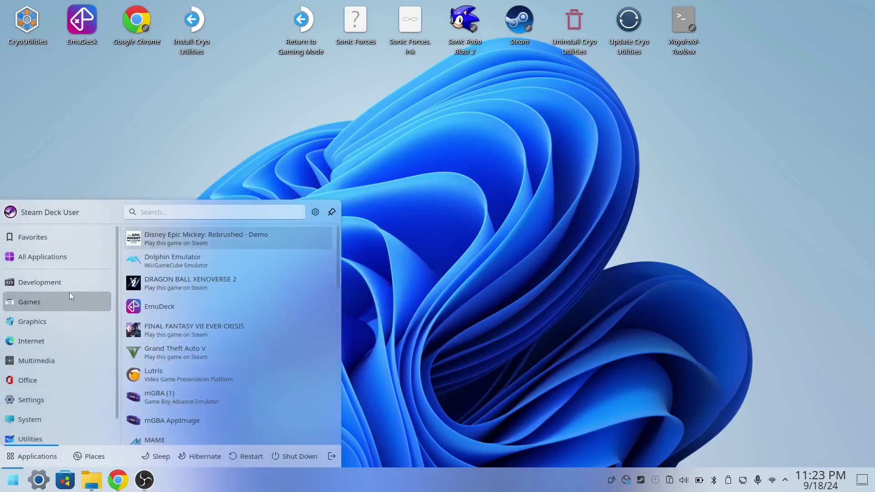
mouse_move(56, 306)
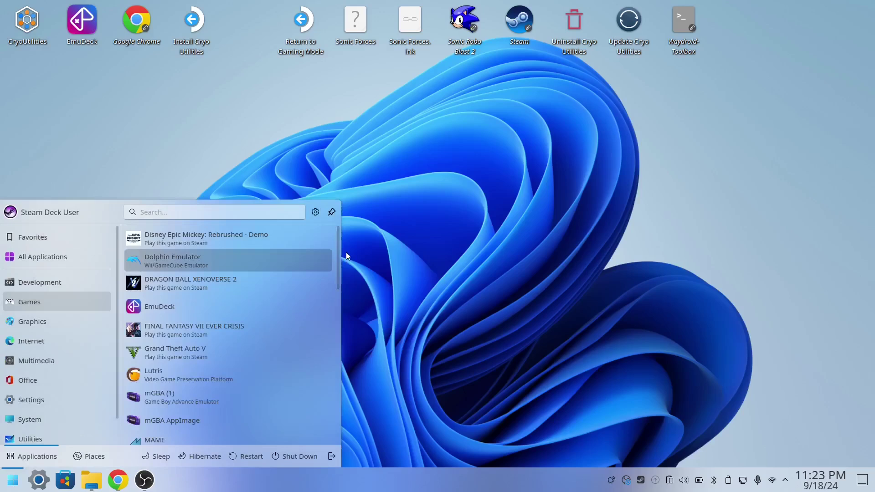
left_click_drag(335, 248, 306, 403)
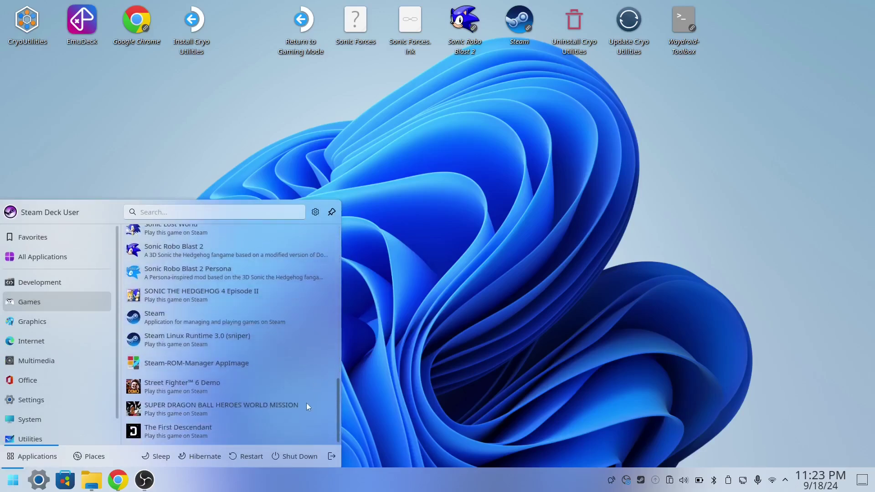
left_click(241, 367)
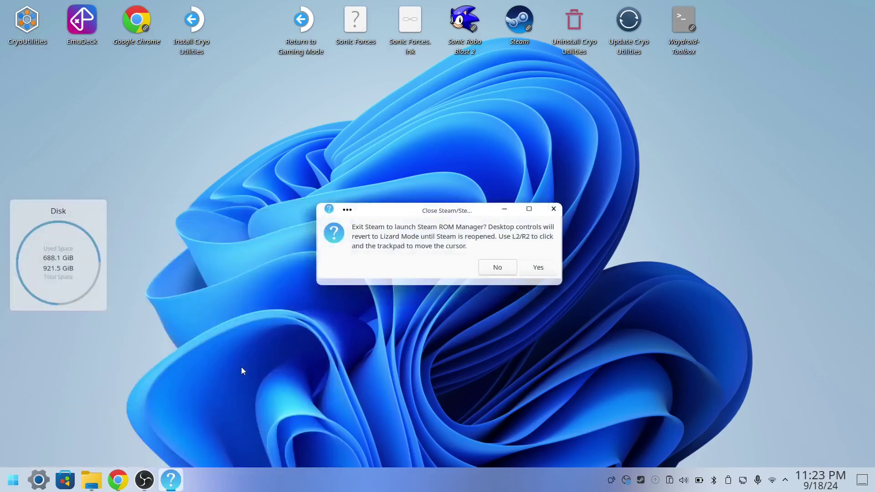
left_click(538, 269)
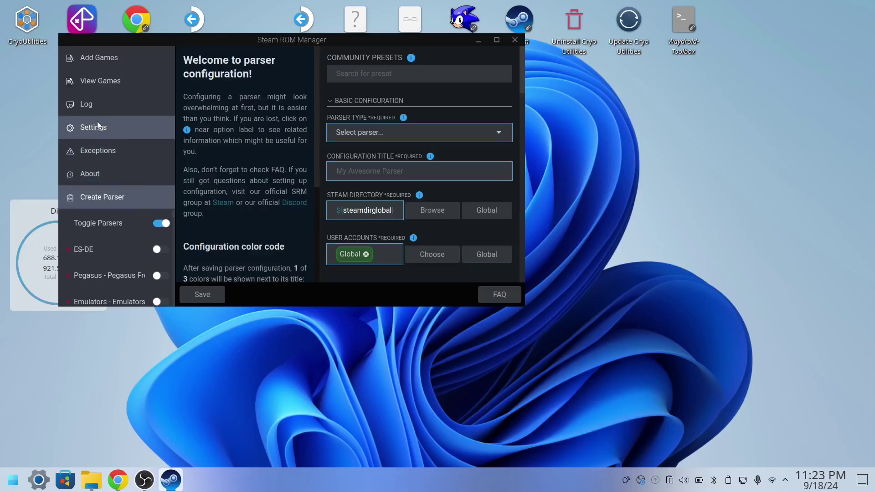
- Parse the games on the Add Games page and close Steam ROM Manager
left_click(103, 65)
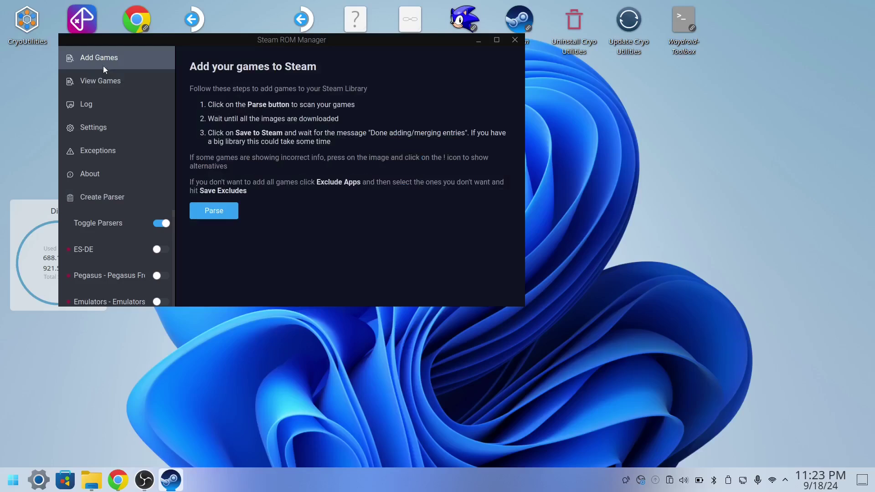
left_click(215, 212)
left_click(222, 215)
left_click(515, 40)
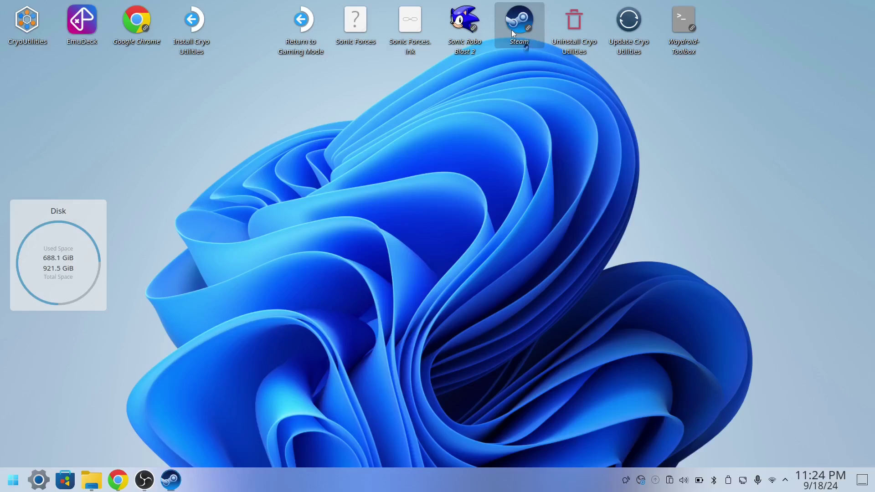
- Start Steam from the desktop, dismiss its news window and show the game library
left_click(511, 30)
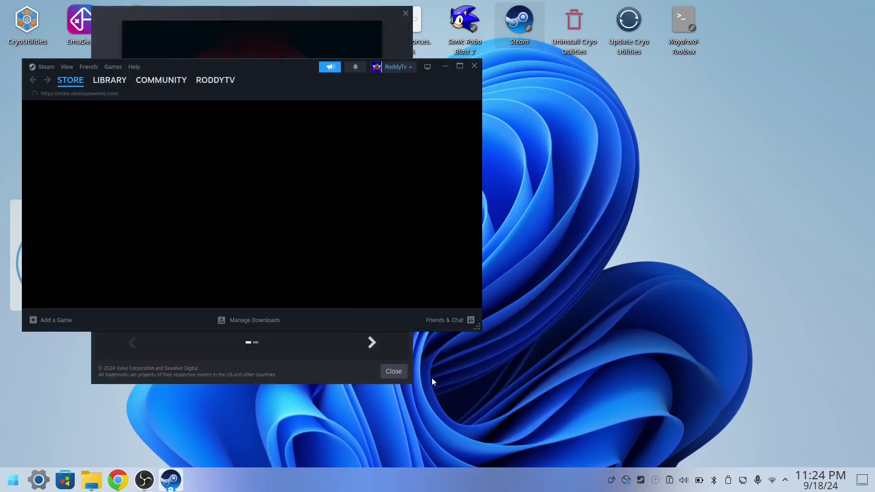
left_click(395, 371)
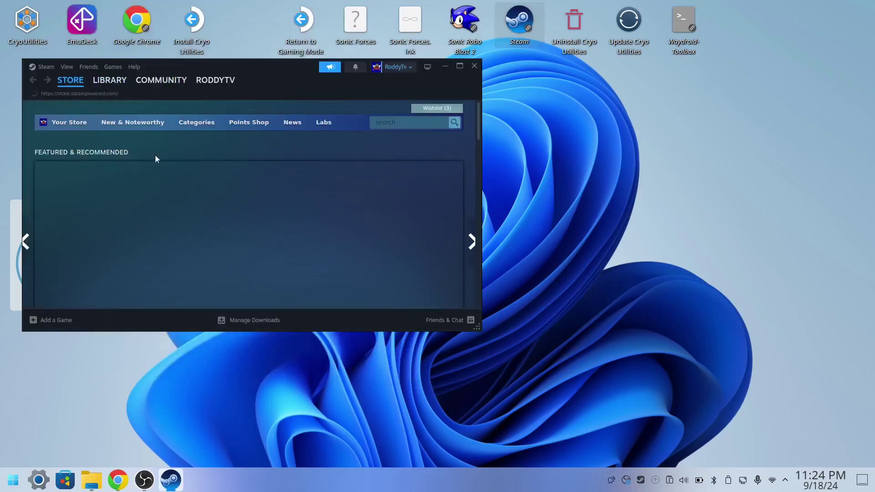
left_click(108, 88)
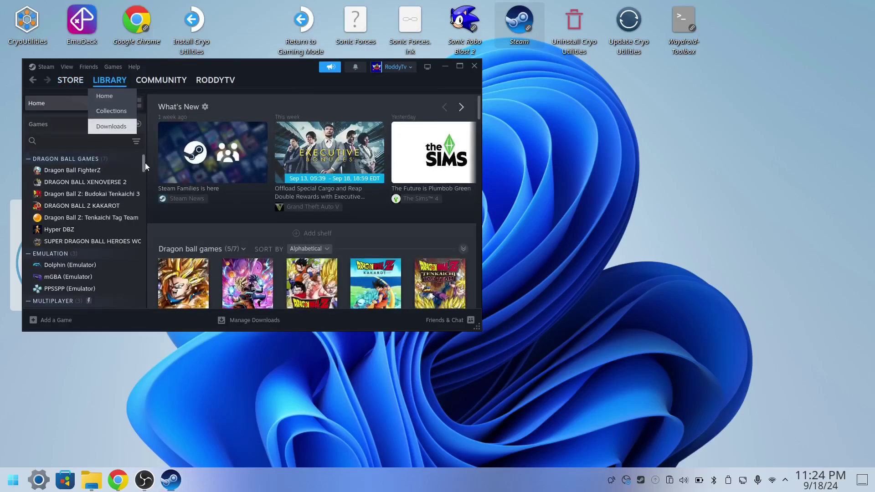
- Look through the library's game list and open Super Smash Bros. PMEX REMIX in the Nintendo collection
scroll(144, 167, "down", 3)
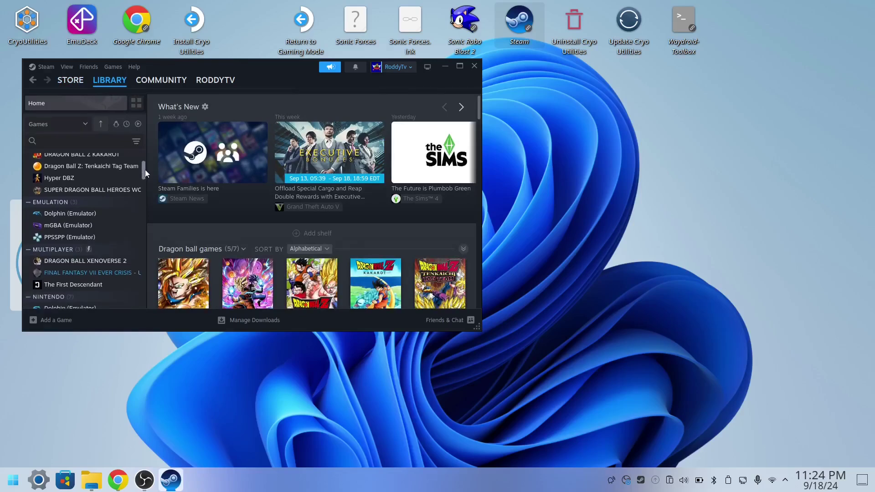
scroll(146, 171, "down", 10)
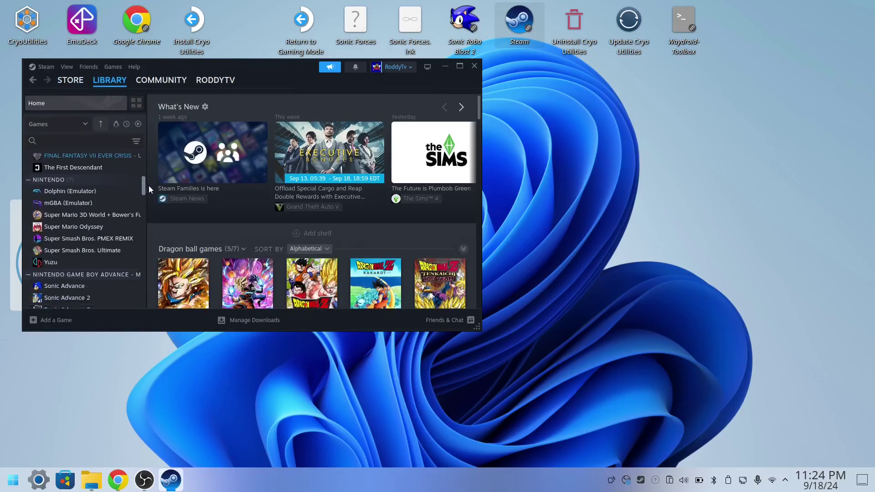
scroll(149, 198, "down", 10)
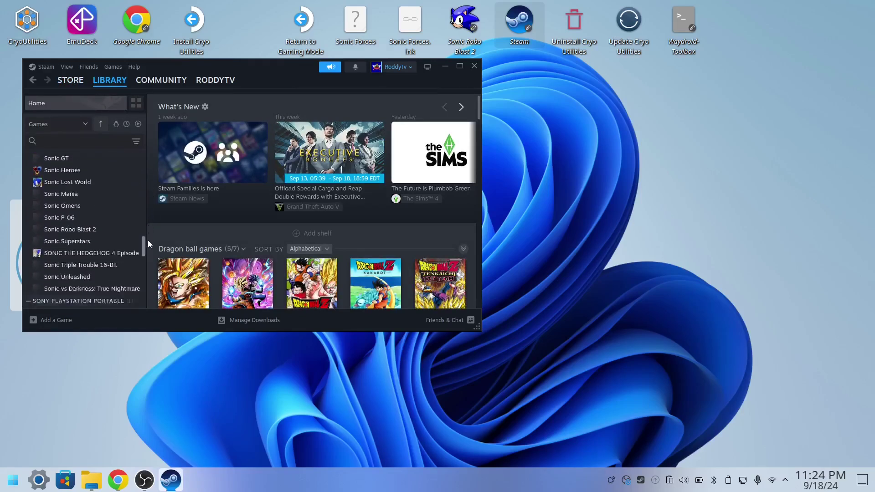
scroll(146, 256, "down", 7)
scroll(146, 264, "up", 4)
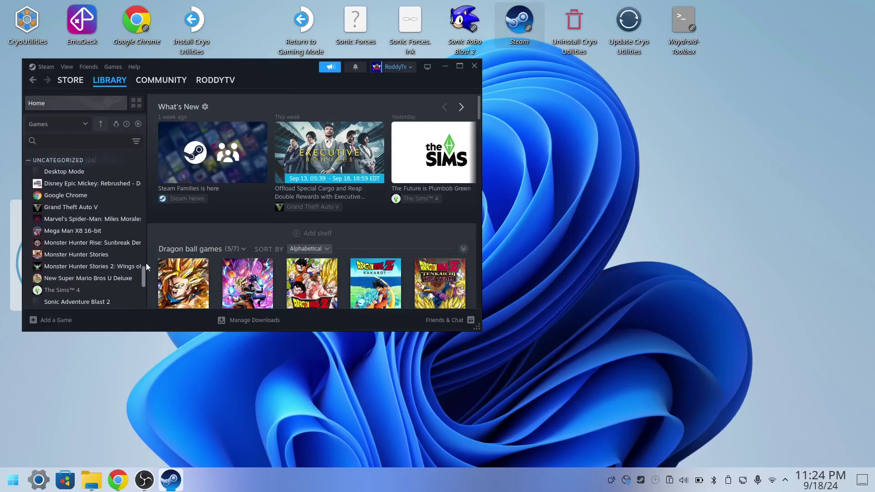
scroll(146, 258, "down", 5)
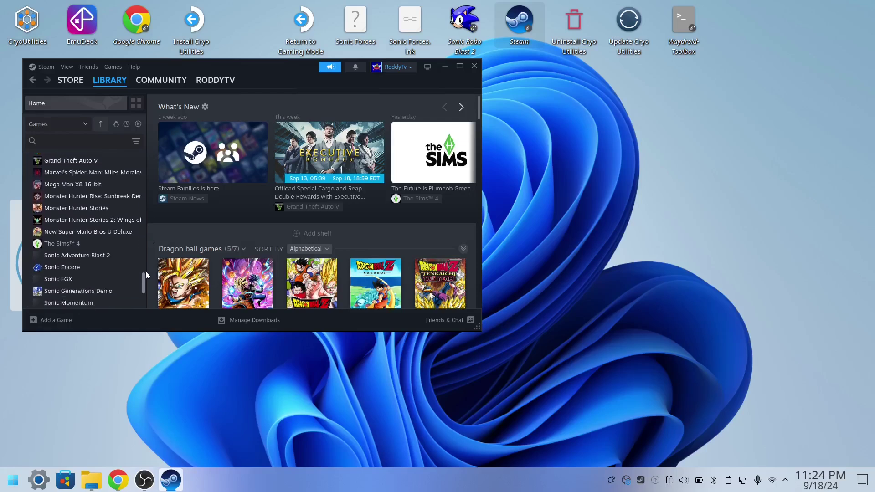
left_click_drag(146, 280, 142, 287)
scroll(140, 283, "up", 7)
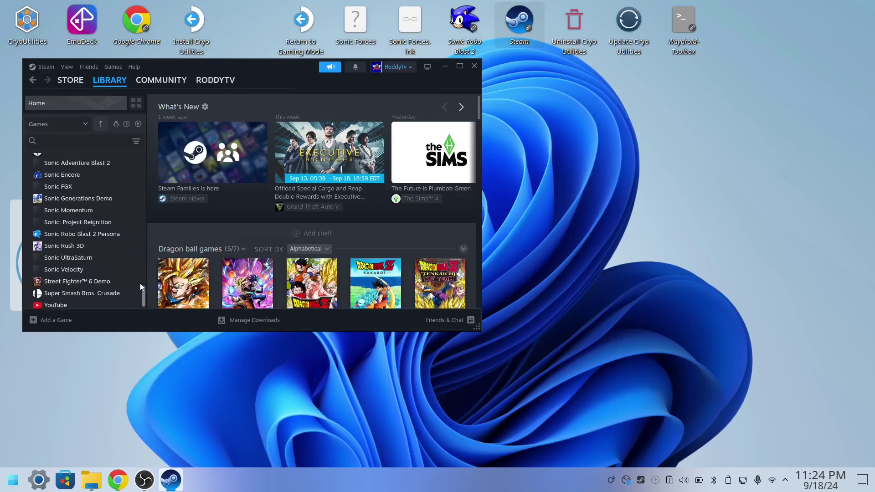
scroll(136, 269, "down", 7)
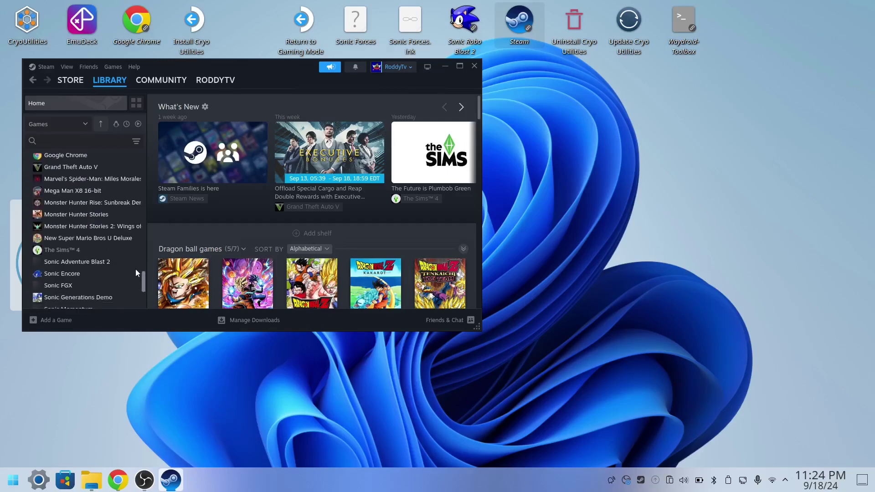
scroll(141, 283, "down", 1)
scroll(139, 269, "up", 8)
scroll(136, 220, "up", 4)
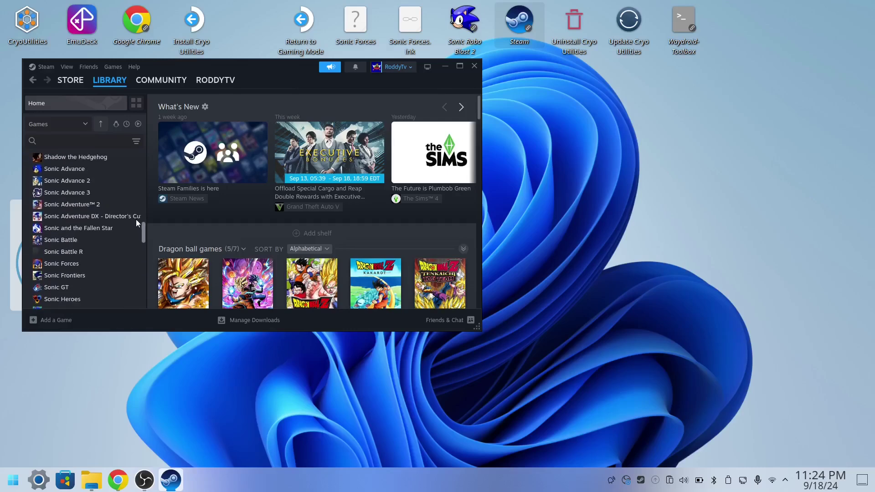
scroll(135, 201, "up", 5)
scroll(132, 189, "down", 1)
scroll(131, 187, "up", 3)
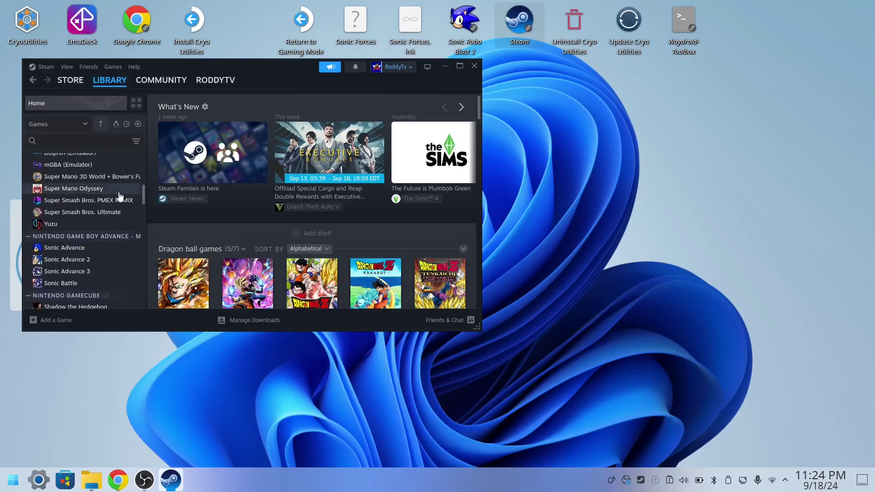
left_click(112, 200)
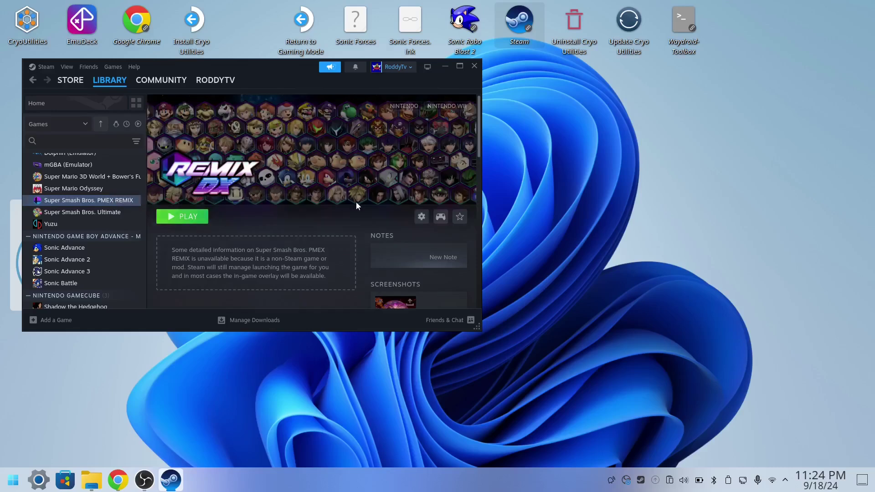
- Examine the game's shortcut and compatibility properties, leaving them as they are, and close the Steam windows
left_click(421, 217)
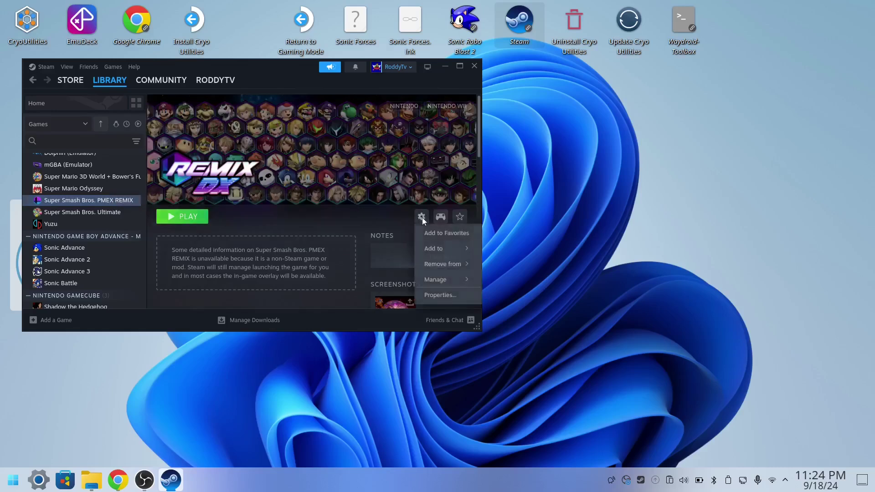
left_click(434, 293)
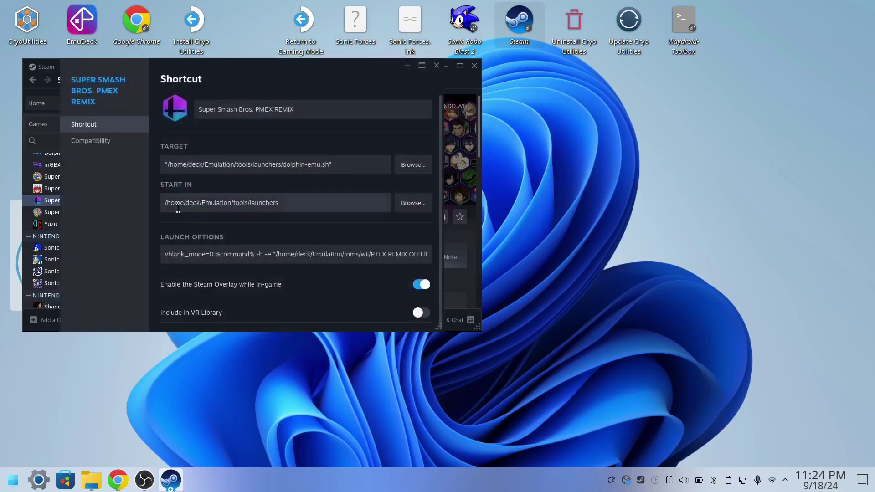
left_click(105, 141)
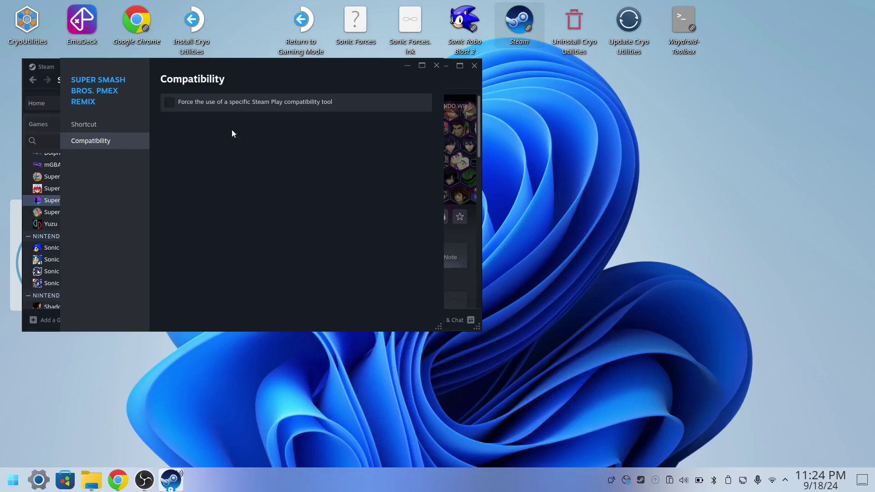
left_click(436, 65)
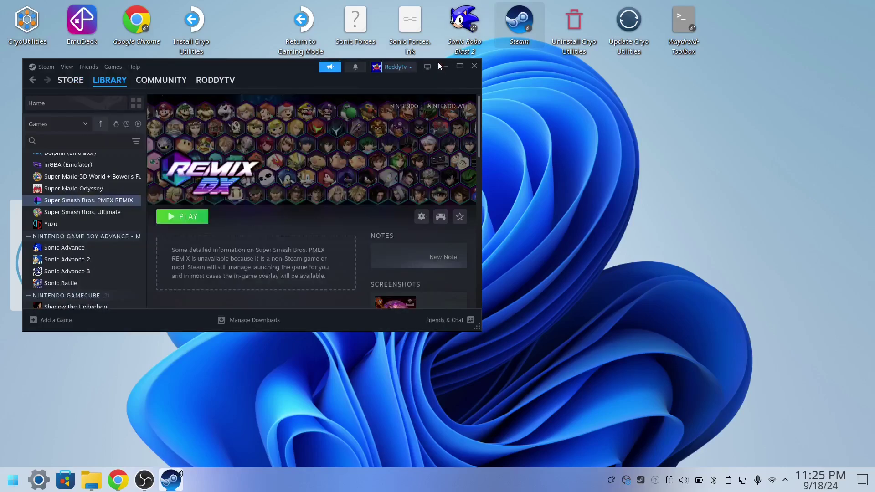
left_click(474, 67)
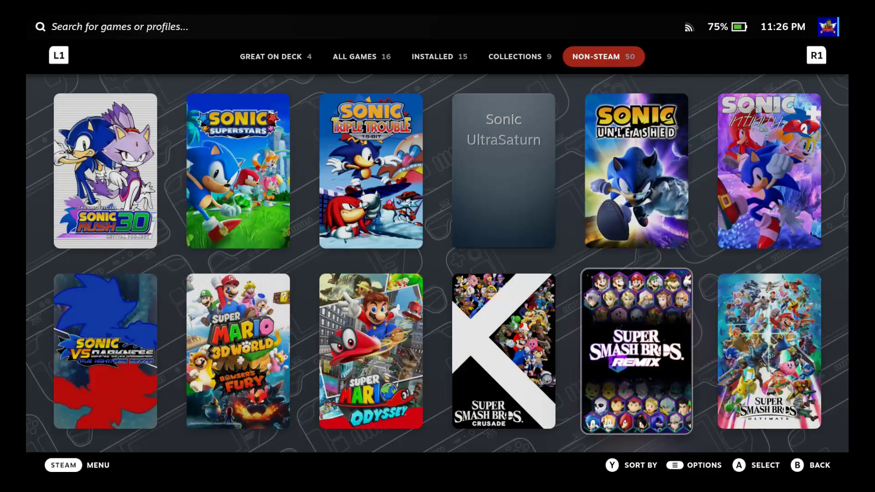
- Open Super Smash Bros. REMIX from the Non-Steam games in Gaming Mode and launch it
key("Left")
key("Right")
key("Return")
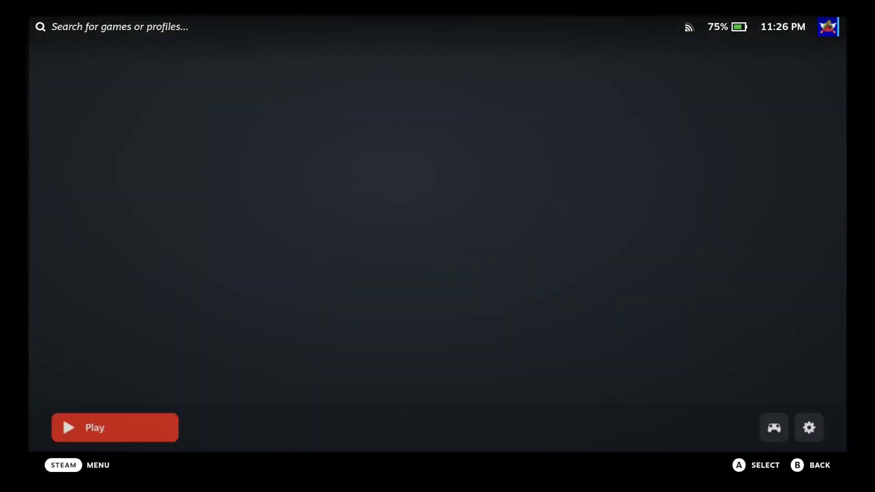
key("Right")
key("Left")
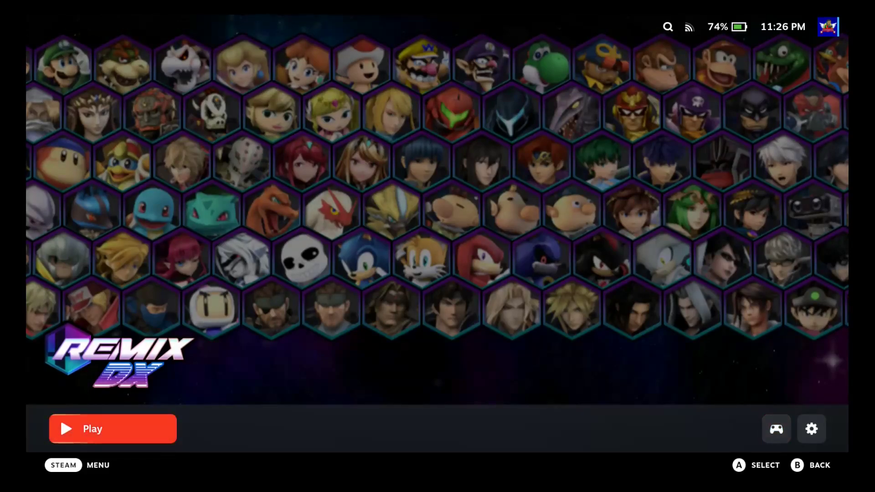
key("Right")
key("Left")
key("Return")
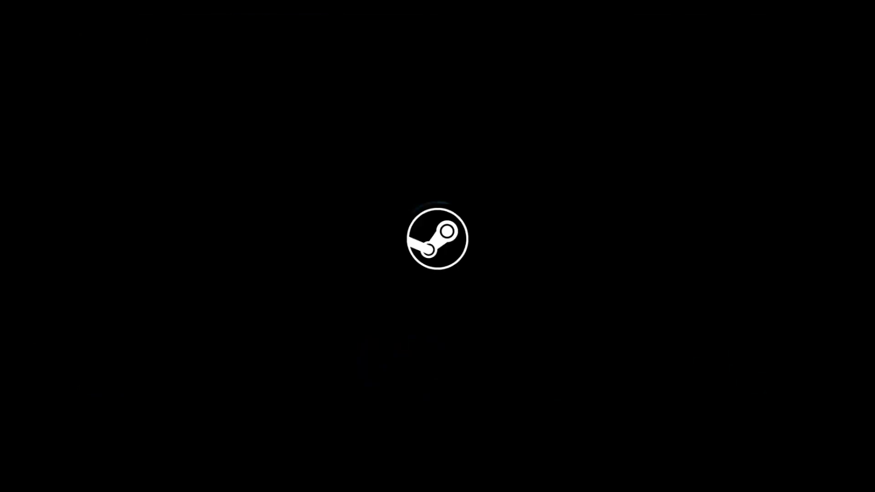